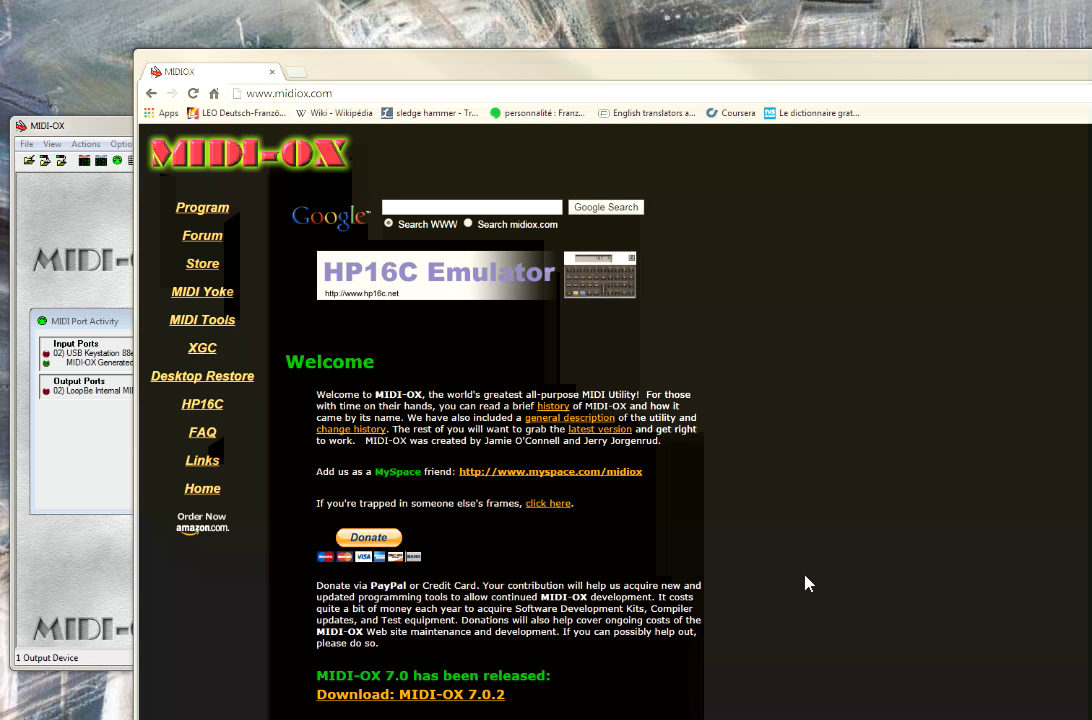
- Select and deselect the midiox.com web address in Chrome's address bar several times
left_click(344, 93)
left_click(344, 93)
left_click(344, 93)
left_click(349, 98)
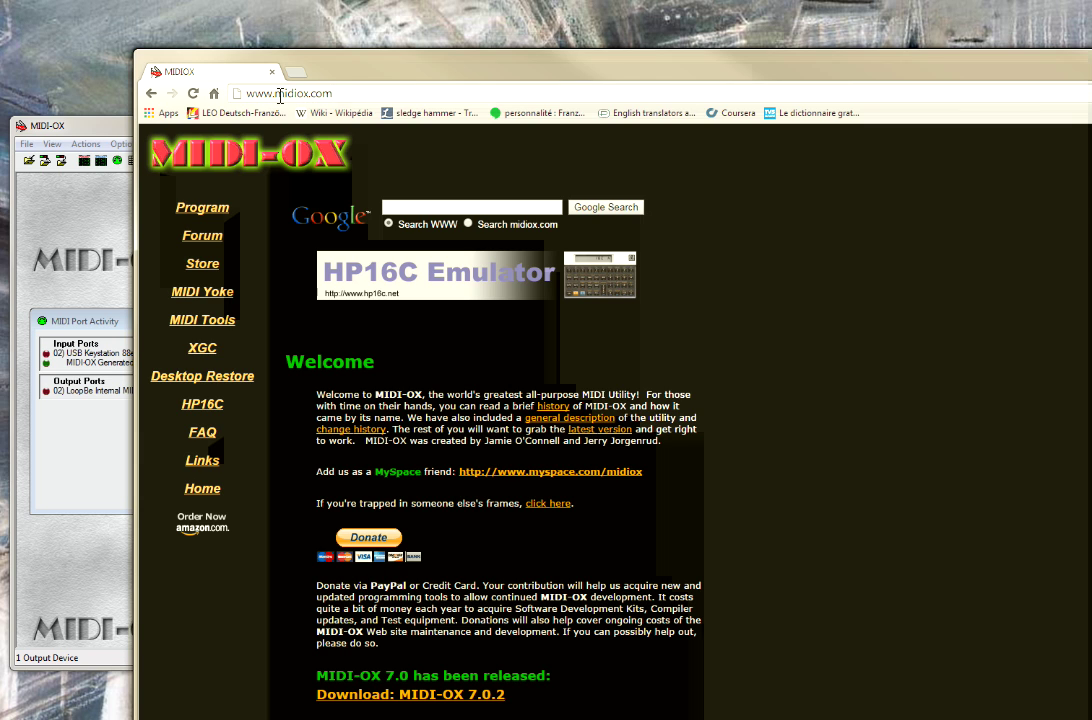
left_click(352, 99)
left_click(356, 98)
- Highlight and clear the MIDI-OX 7.0.2 release lines and Welcome text, briefly switching to MIDI-OX
triple_click(519, 700)
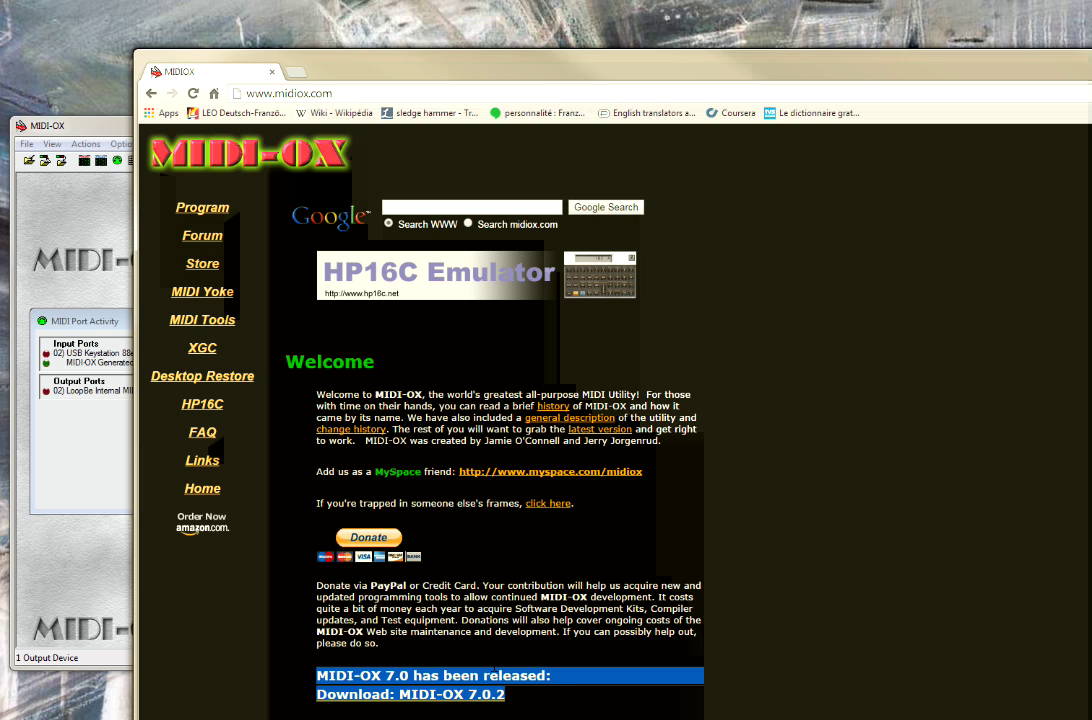
left_click(458, 708)
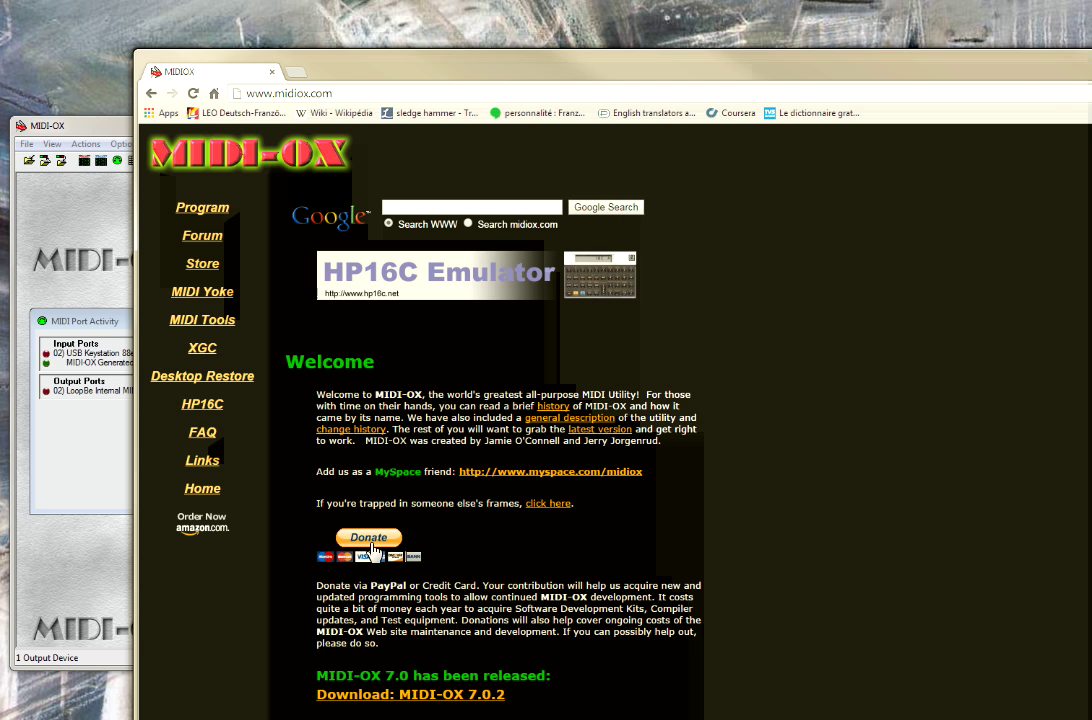
left_click_drag(415, 300, 604, 643)
left_click(604, 646)
left_click(119, 127)
left_click(333, 79)
- Highlight the Description paragraph further down, return to the top, and drag Chrome rightward
scroll(757, 377, "down", 7)
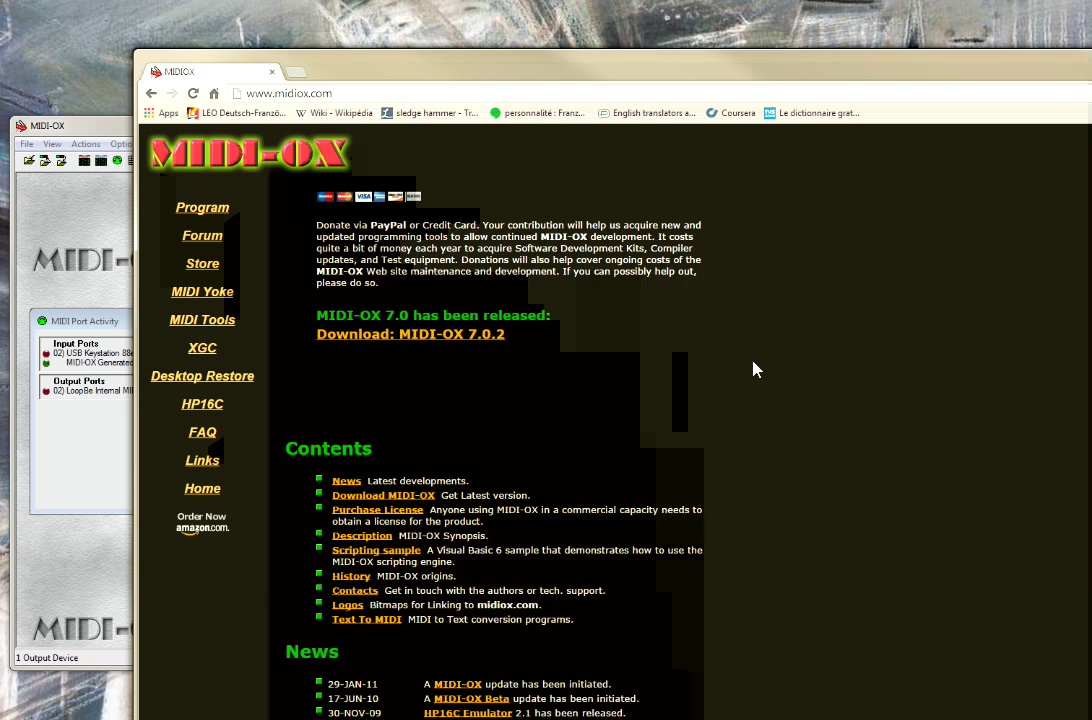
scroll(755, 369, "down", 3)
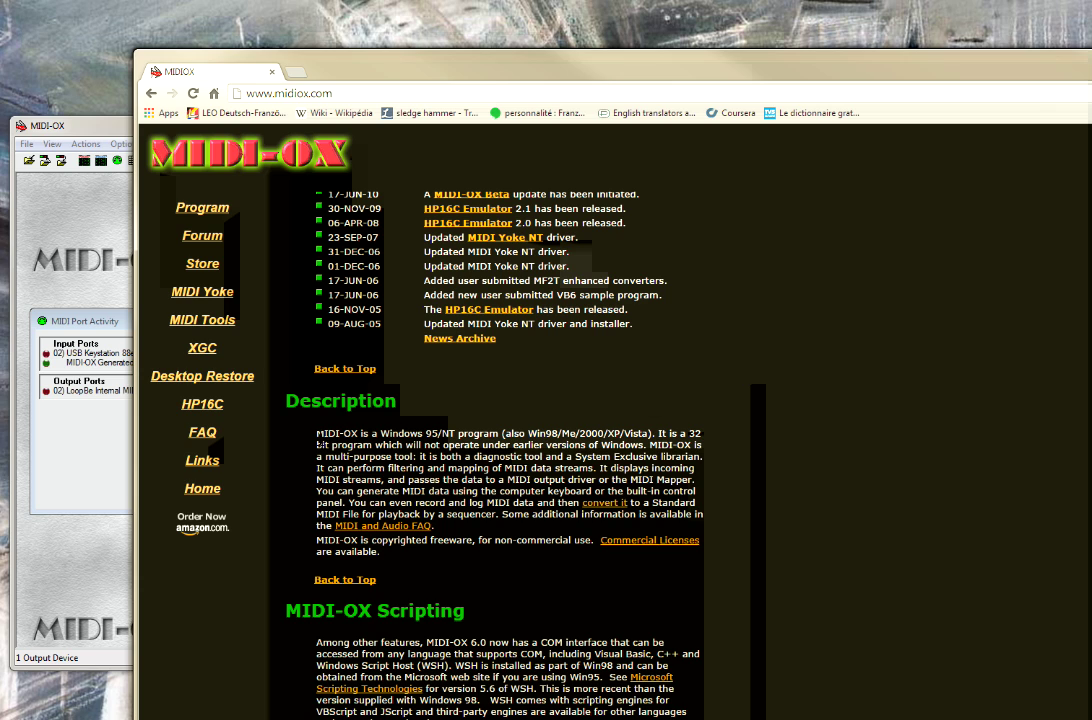
left_click_drag(312, 438, 690, 397)
left_click(688, 398)
scroll(688, 398, "up", 10)
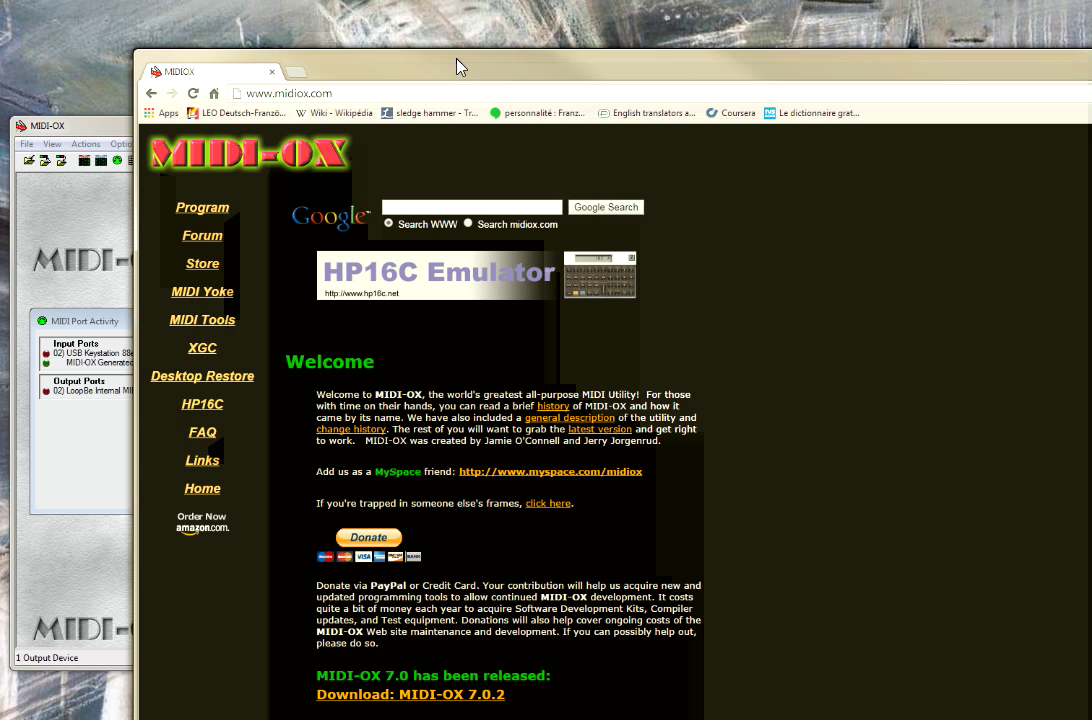
left_click_drag(457, 67, 668, 31)
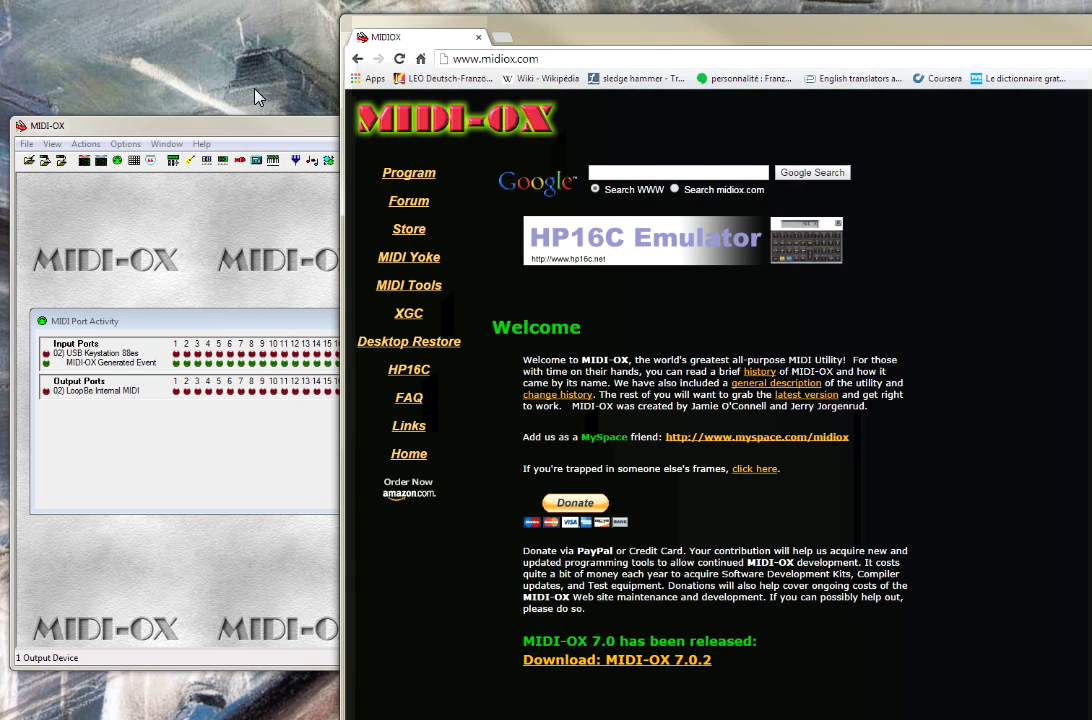
- Bring up MIDI-OX's MIDI Devices dialog from the Options menu
left_click(242, 121)
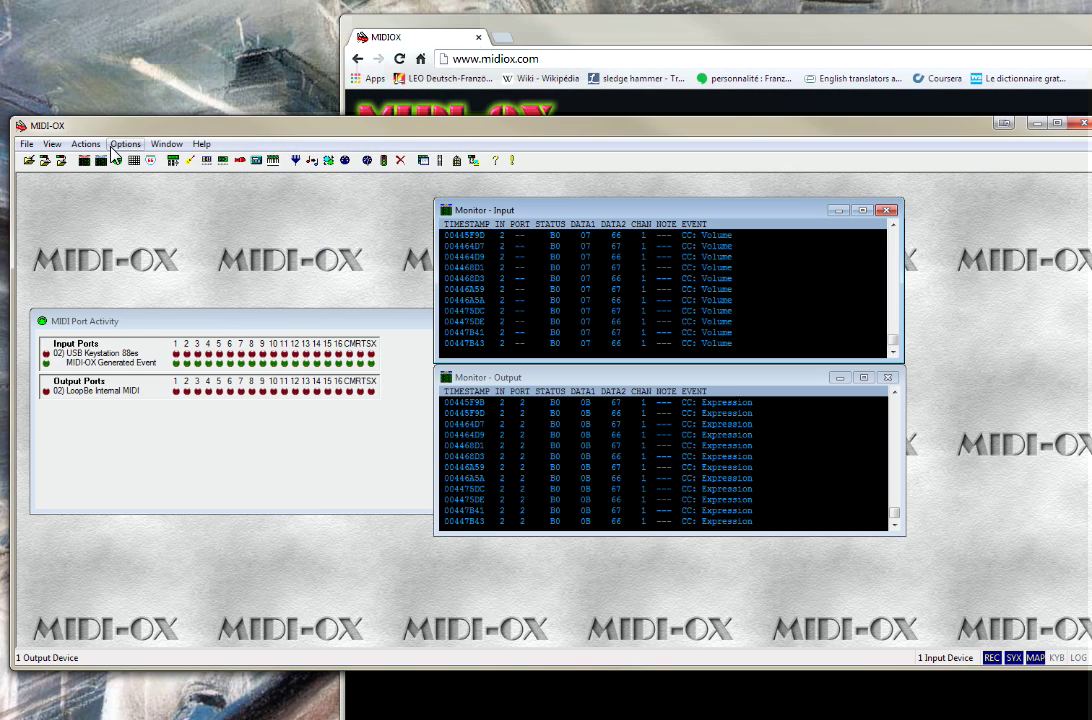
left_click(118, 148)
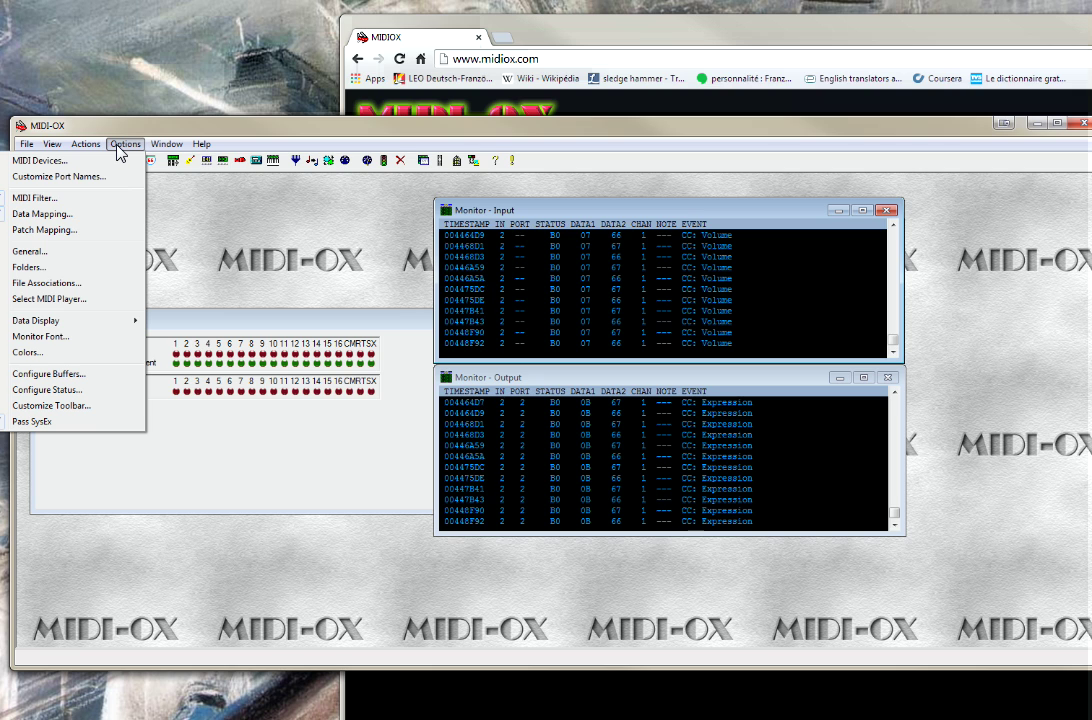
left_click(102, 128)
left_click(86, 144)
mouse_move(126, 144)
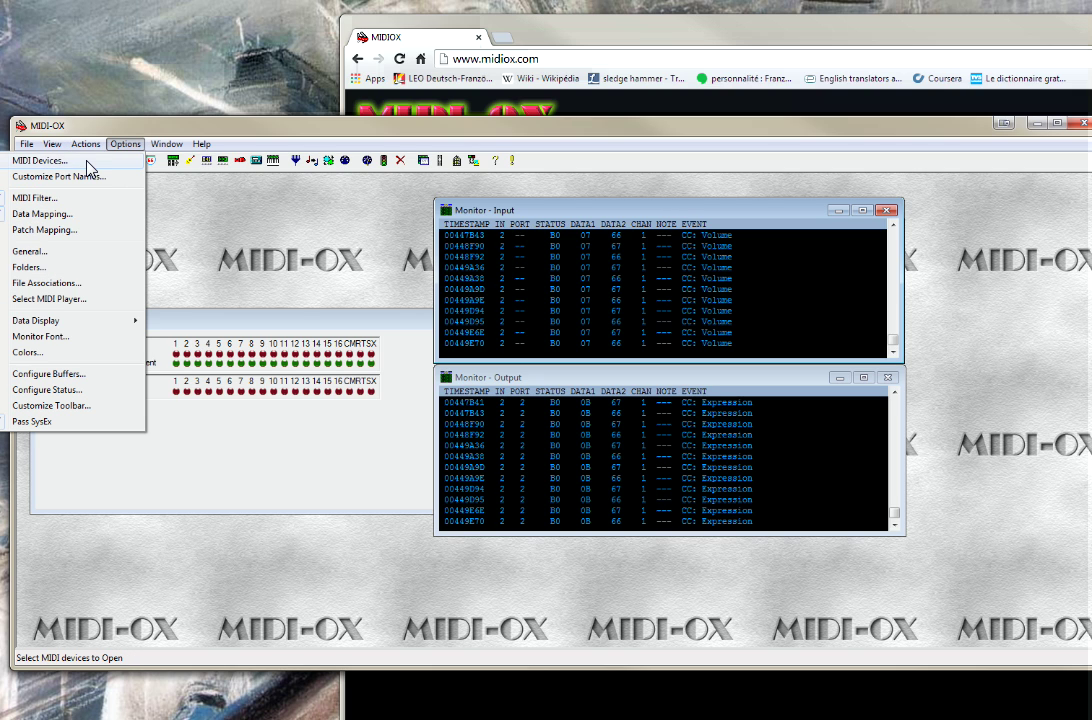
left_click(88, 167)
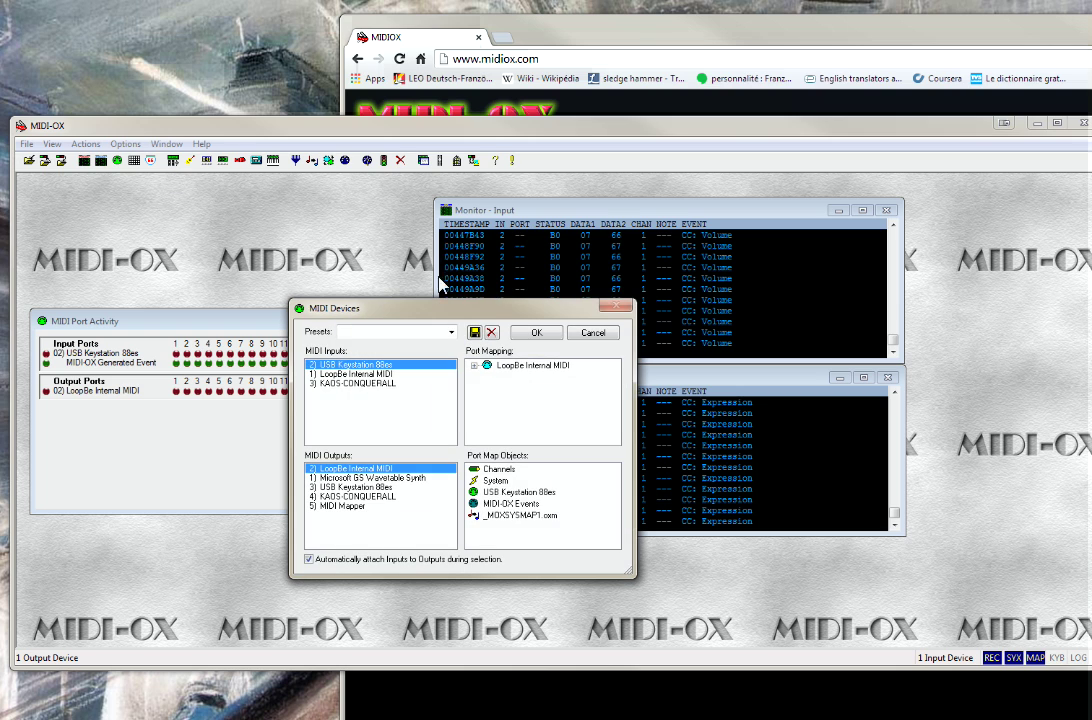
- Try adding LoopBe Internal MIDI and KAOS-CONQUERALL as inputs, then keep only USB Keystation 88es
left_click_drag(455, 310, 580, 211)
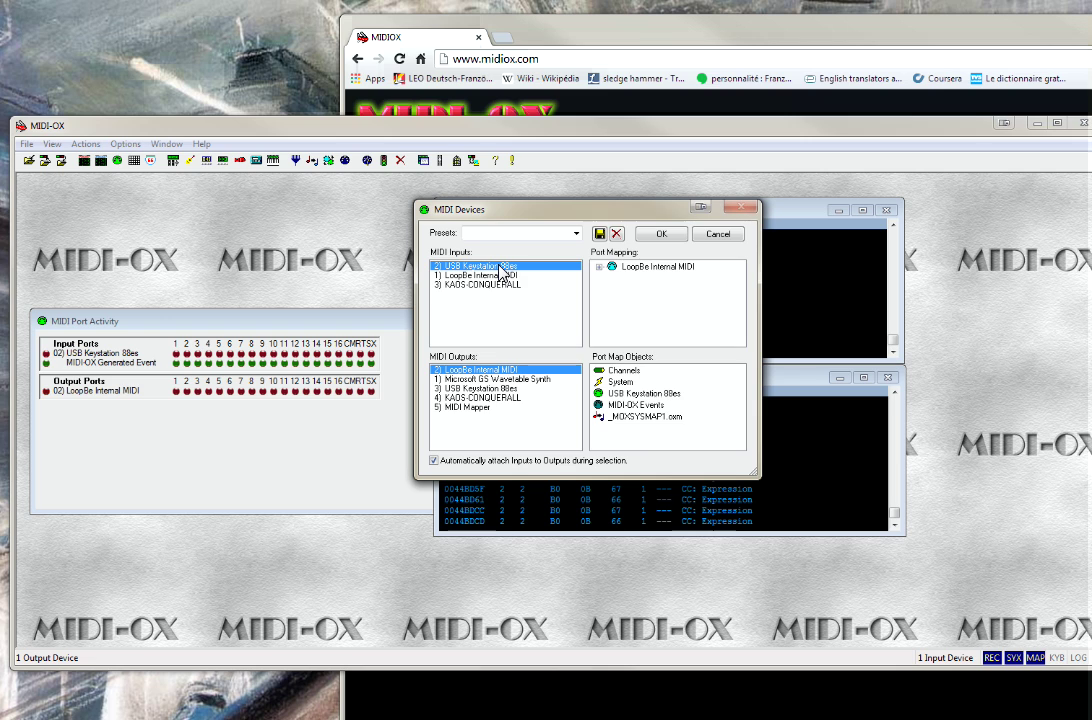
left_click(500, 275)
left_click(500, 284)
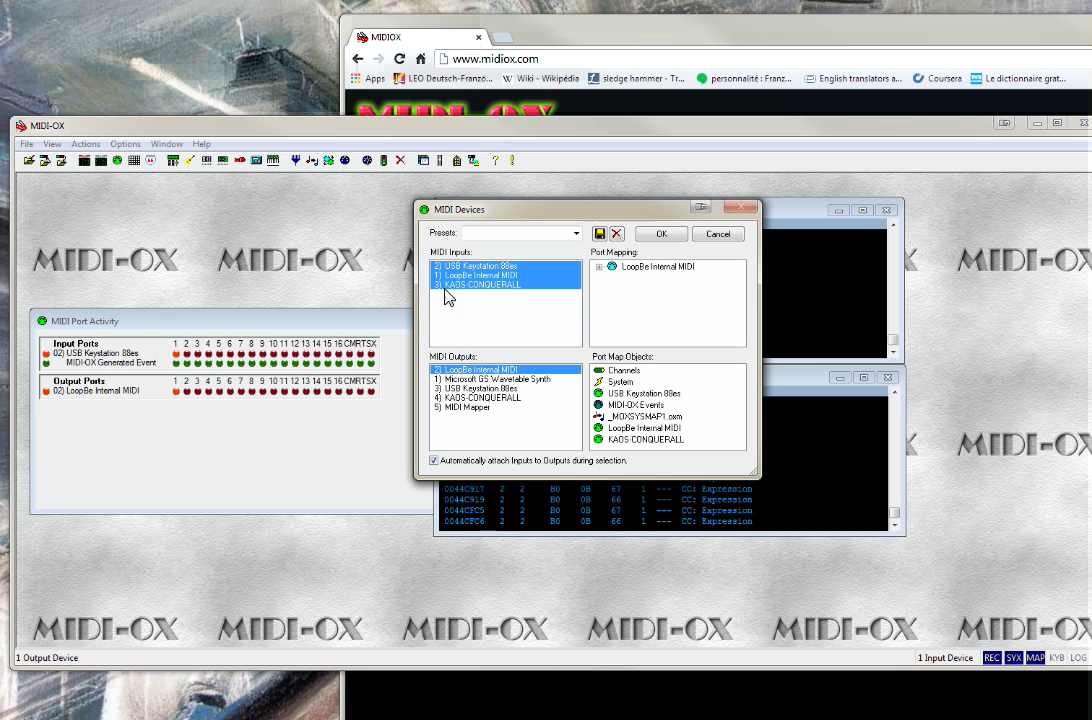
left_click_drag(556, 209, 211, 225)
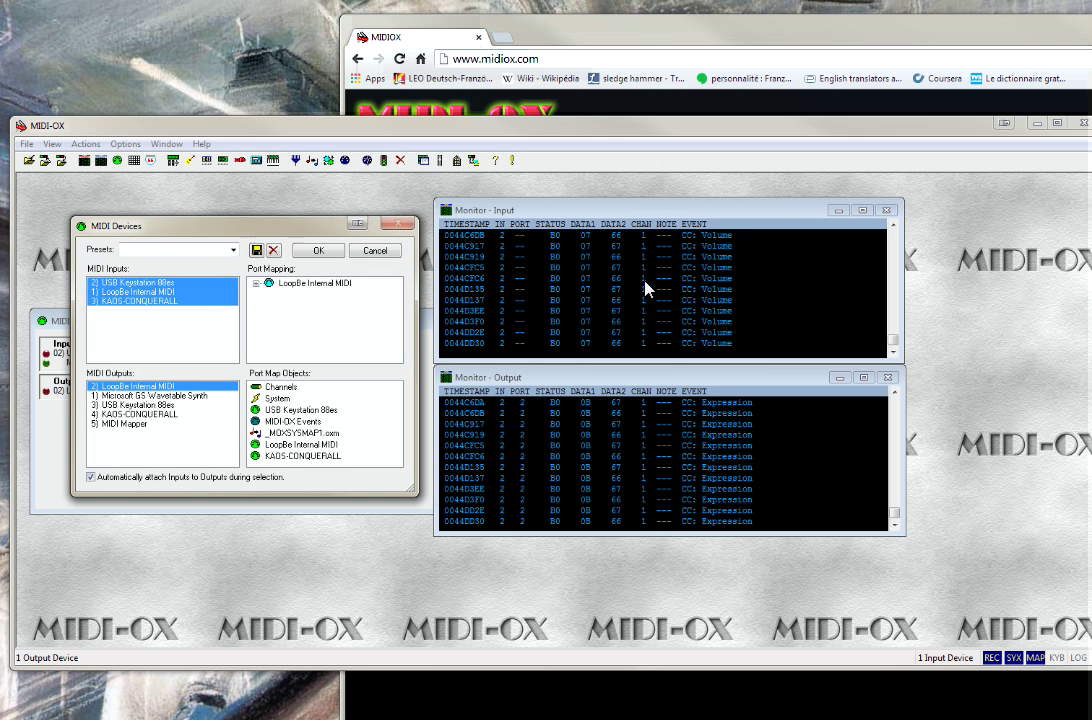
left_click(160, 291)
left_click(158, 300)
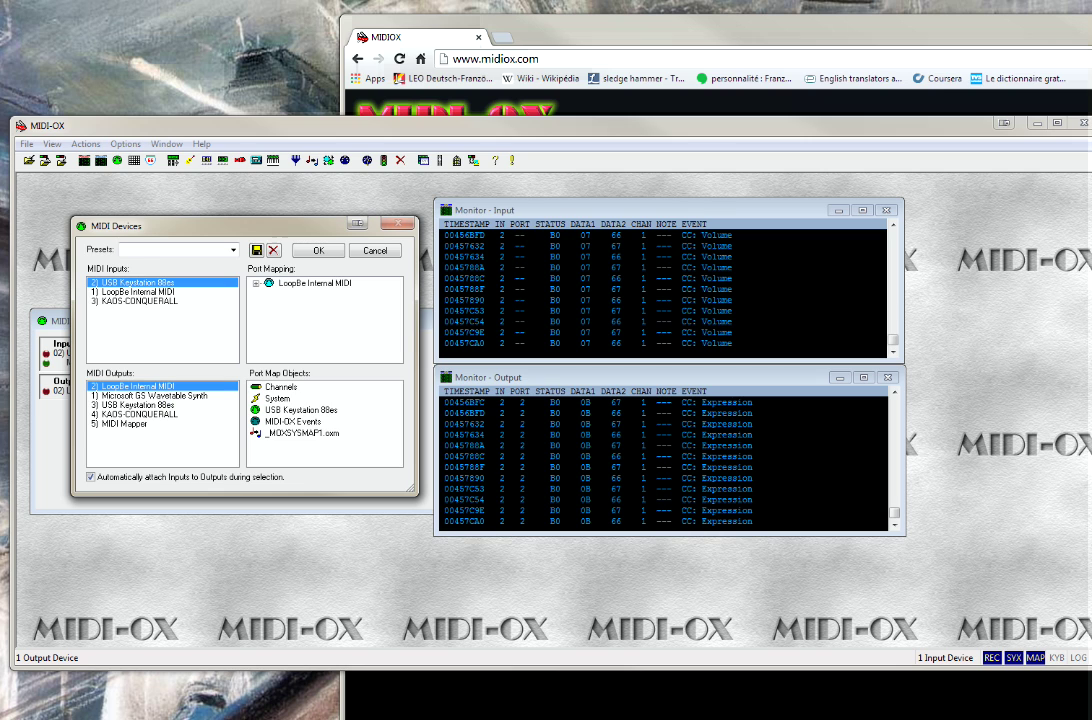
left_click(112, 282)
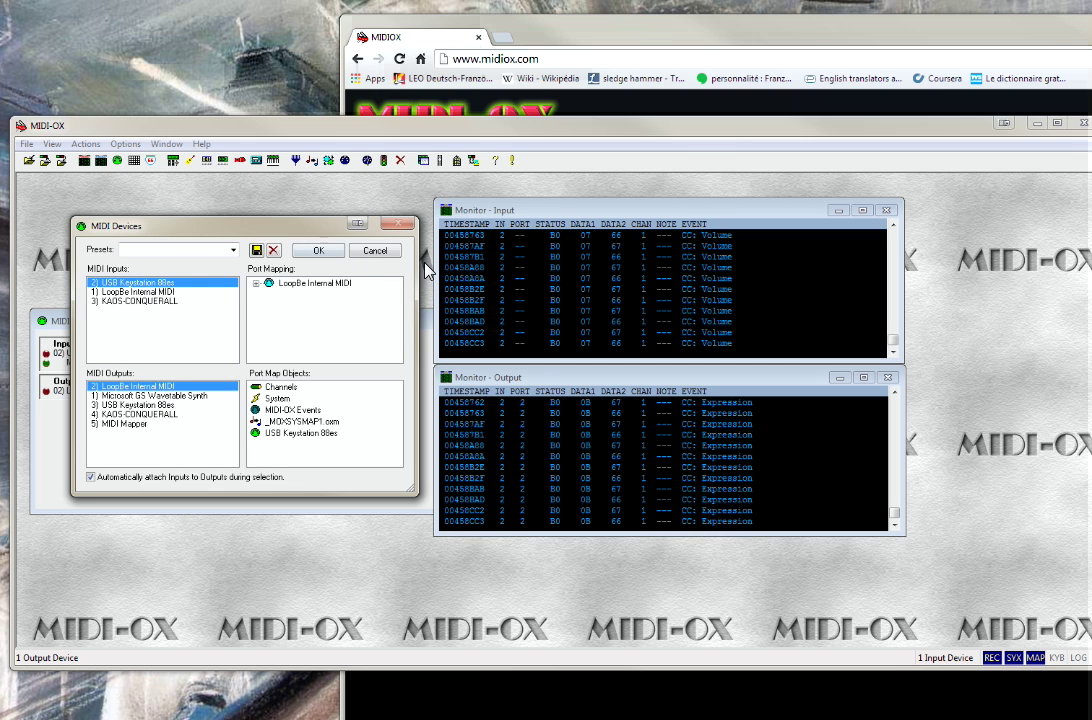
- Confirm MIDI Devices with OK, close both monitors, and reopen the Raw MIDI Input and Main Output monitors
left_click(316, 255)
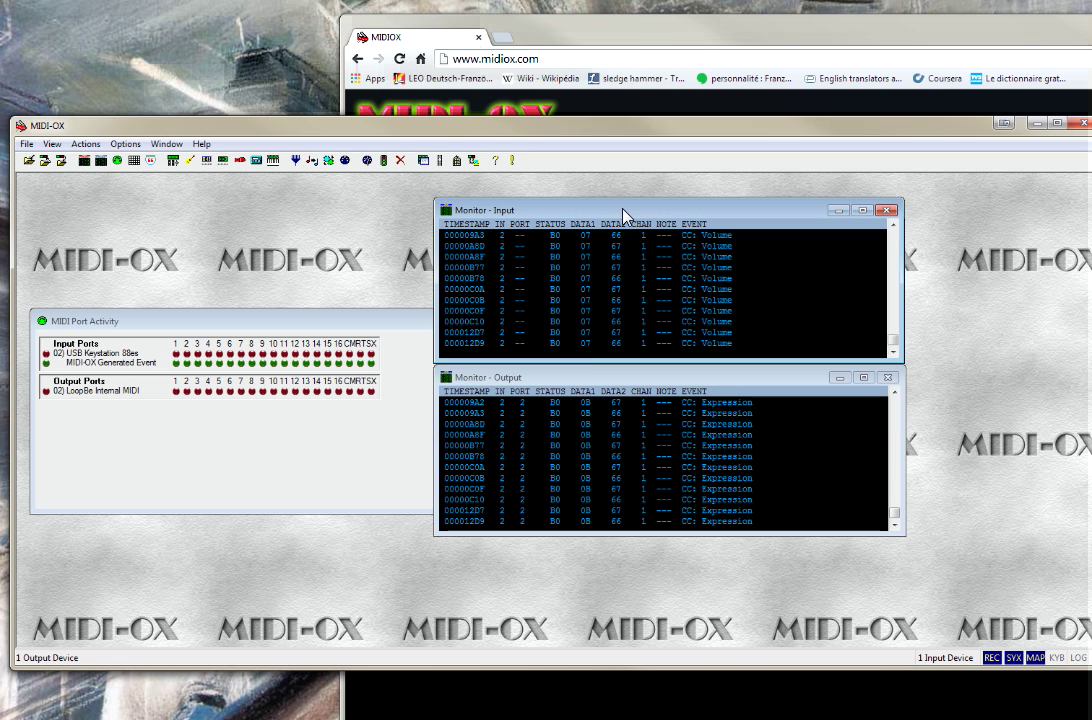
left_click(563, 381)
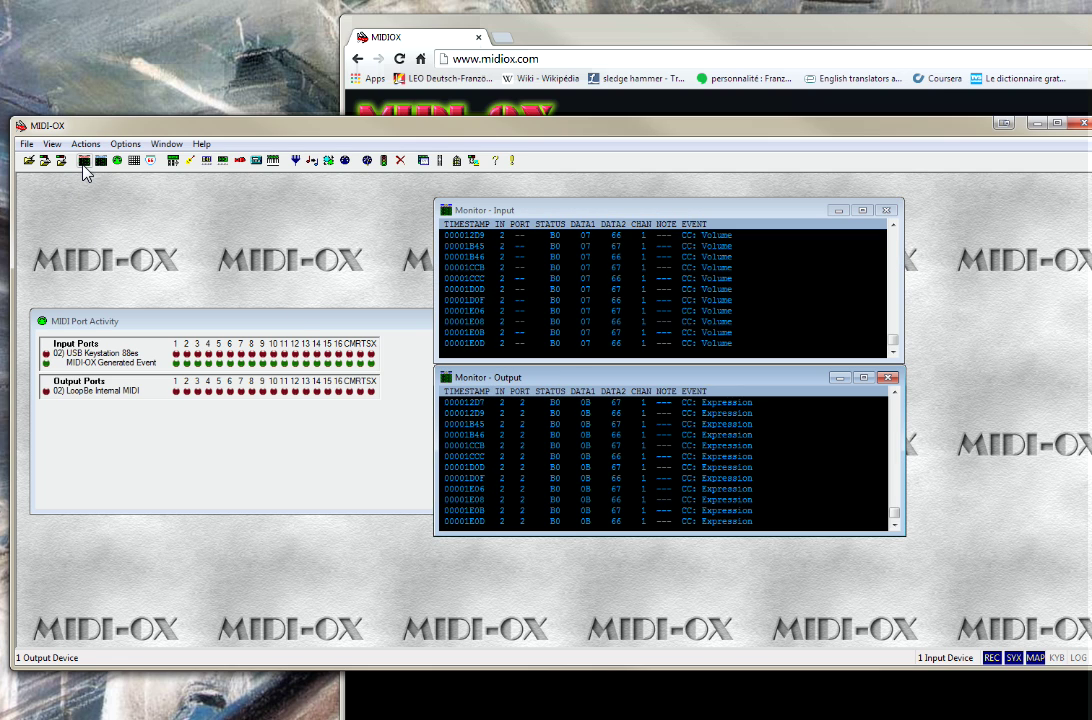
left_click(810, 210)
left_click(886, 210)
left_click(887, 377)
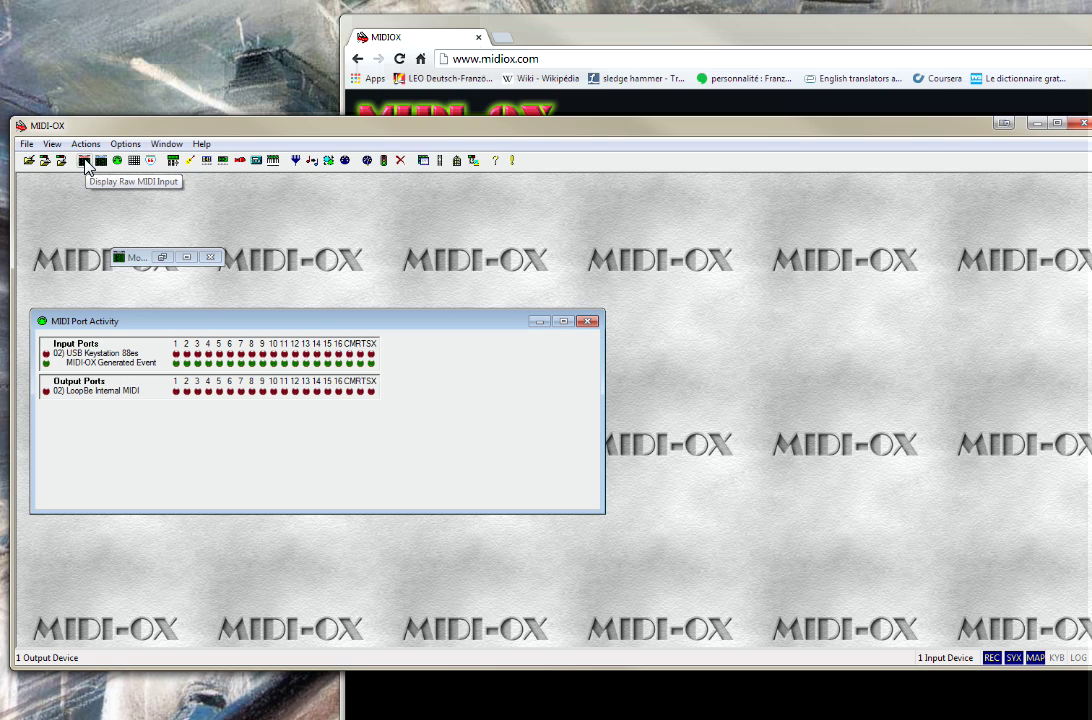
left_click(85, 162)
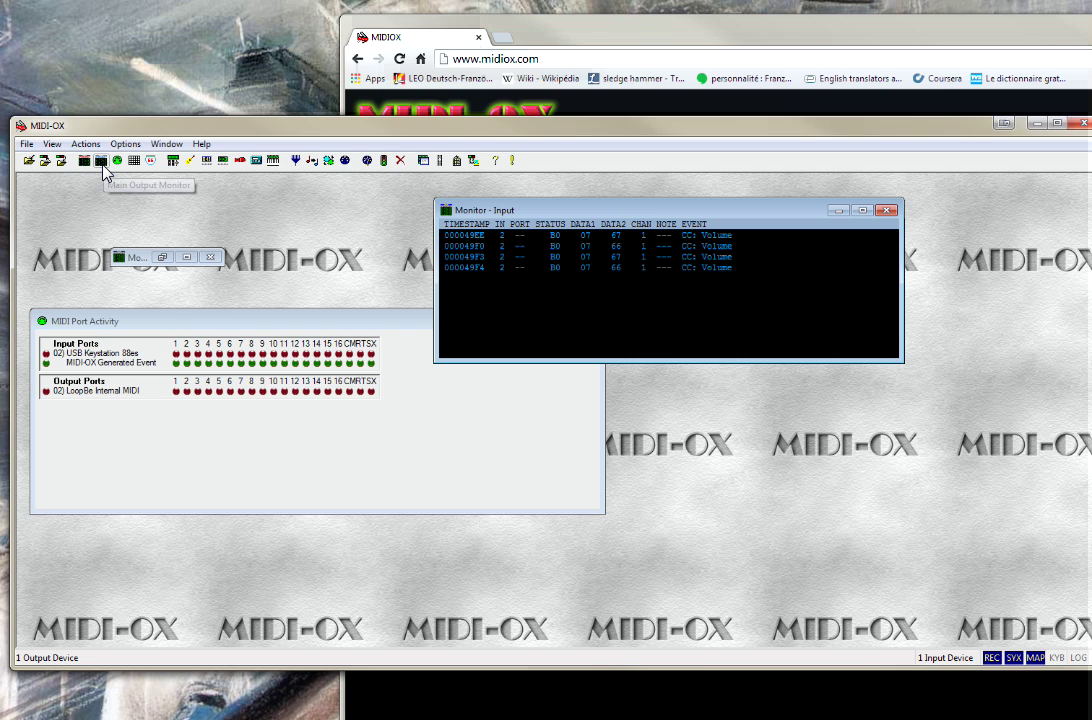
left_click(102, 163)
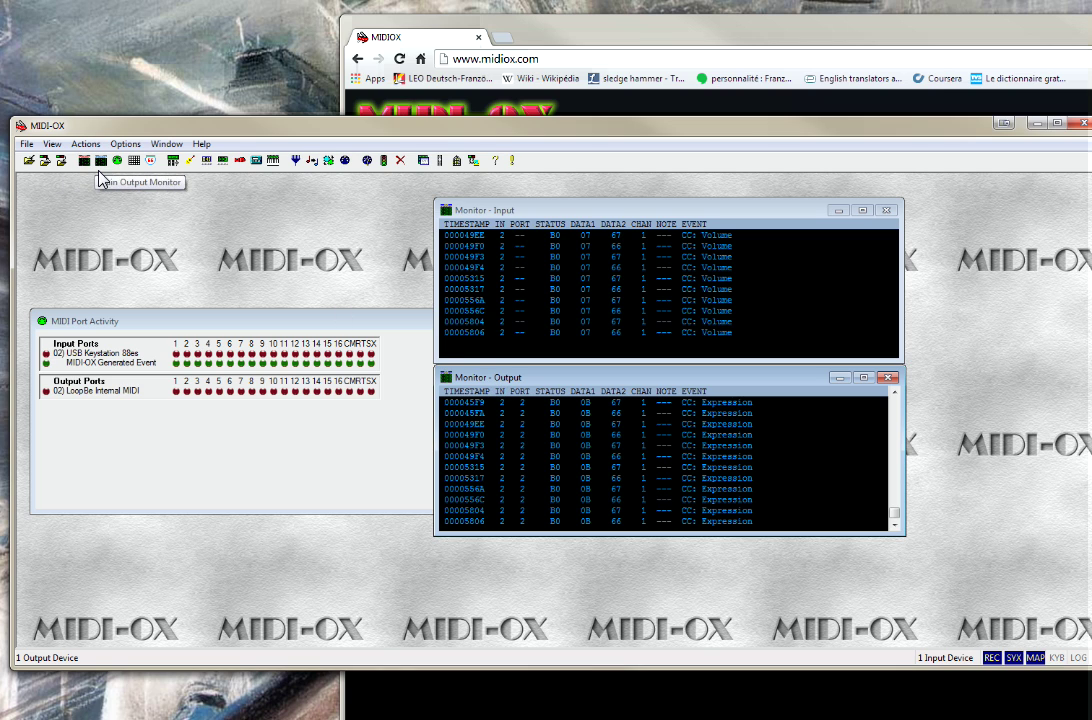
left_click(619, 218)
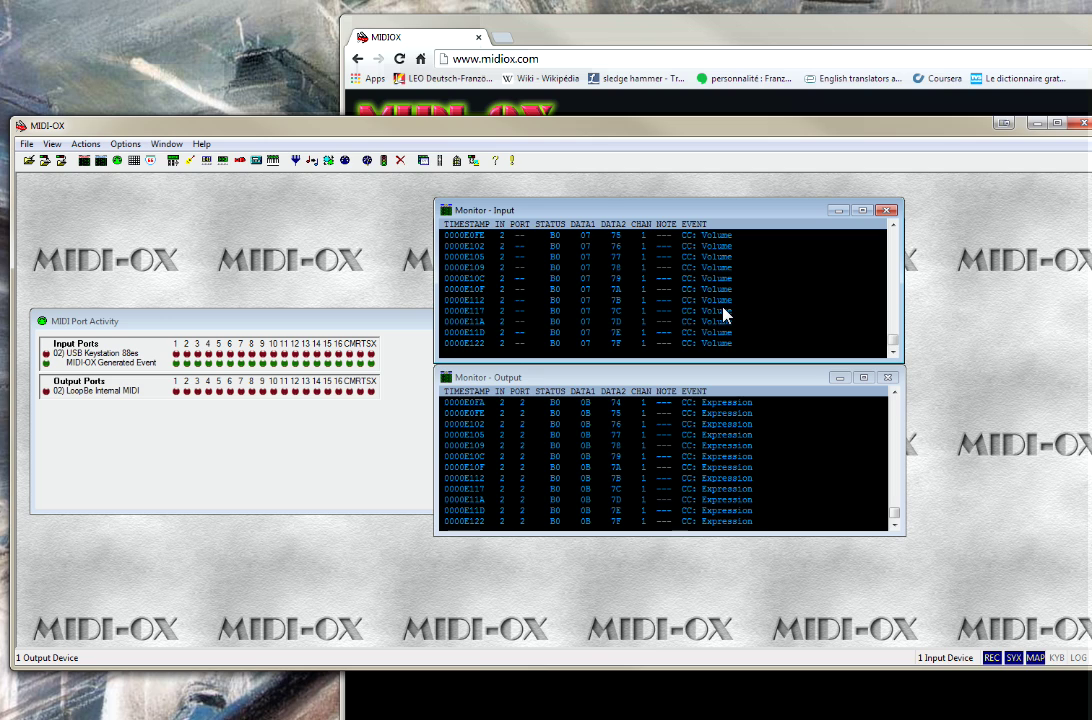
left_click(704, 374)
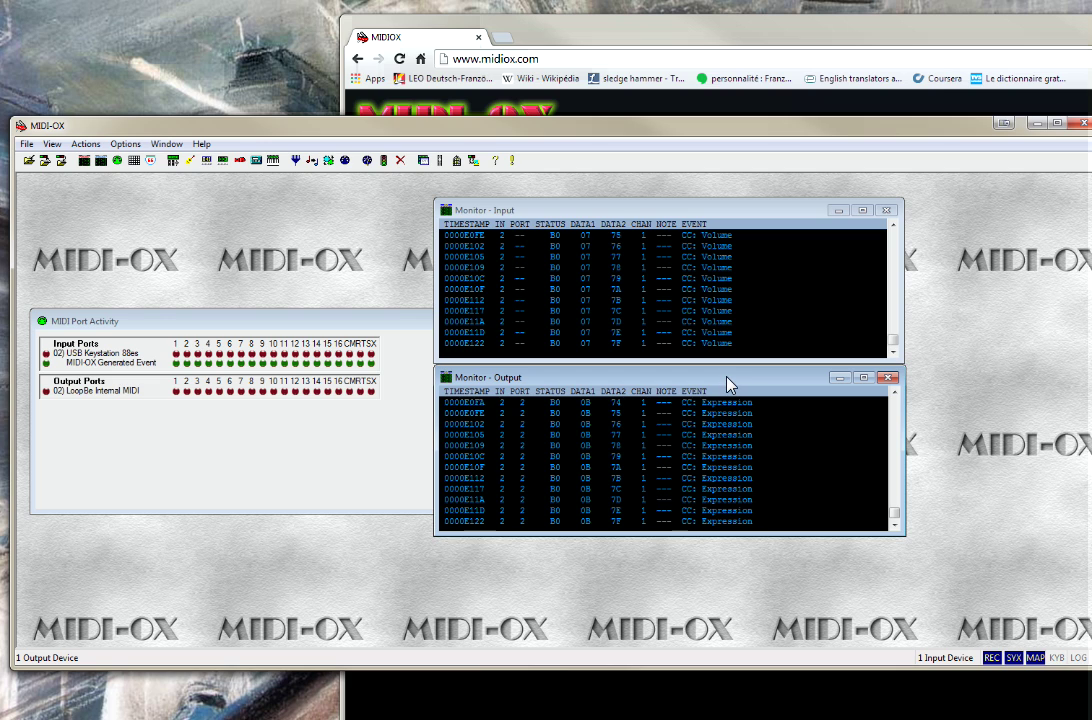
left_click(656, 212)
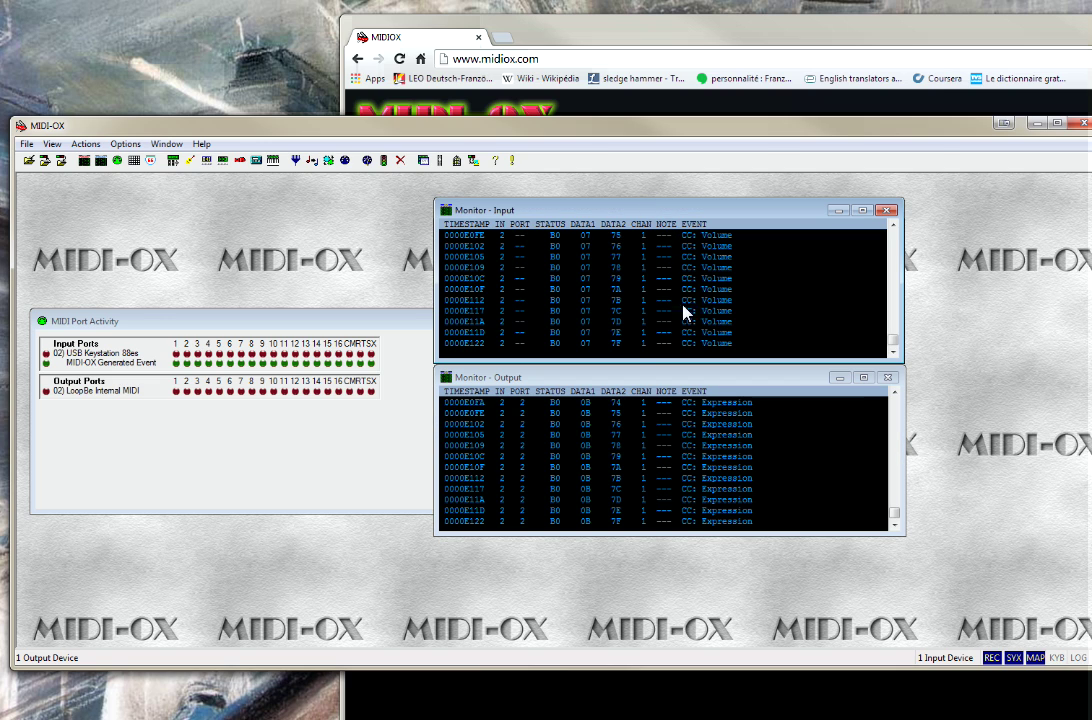
left_click(664, 378)
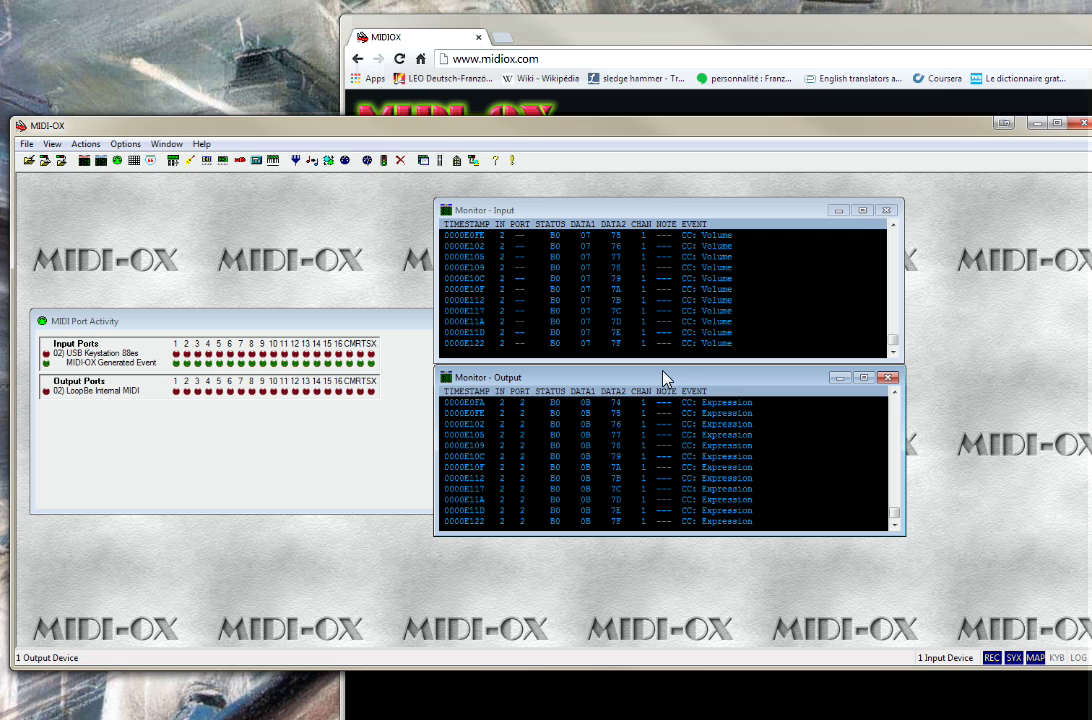
left_click(620, 233)
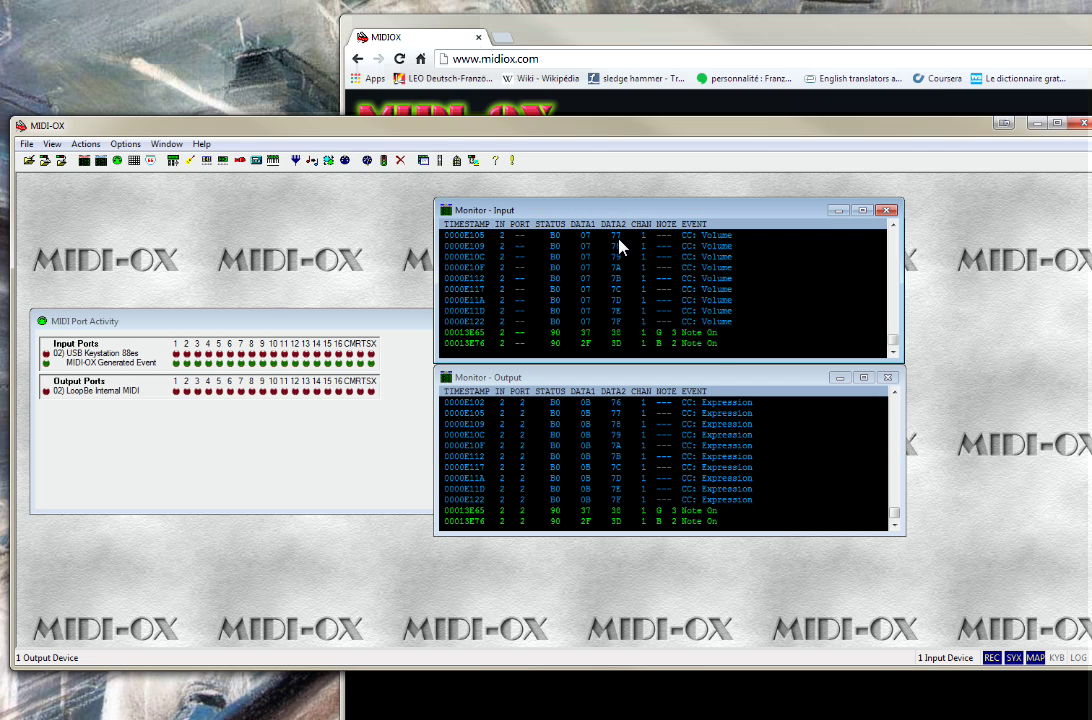